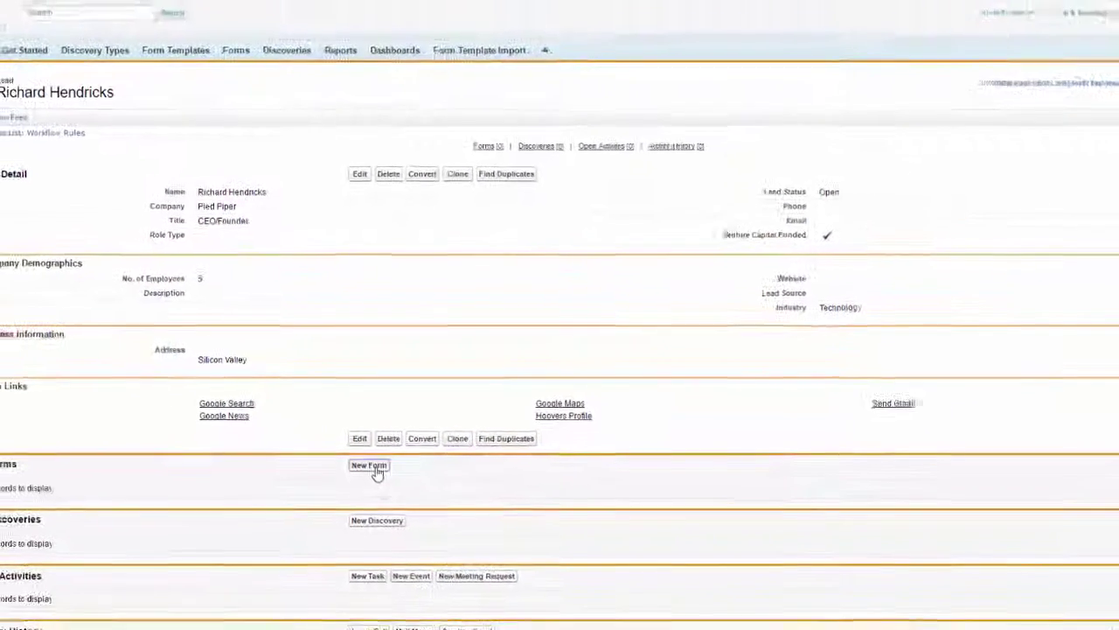
Start a new form for the lead, setting its Time/Day of Meeting to 06/01/2016 9:36 AM and Buyer Type to Executive
{"action": "left_click", "coordinate": [374, 469]}
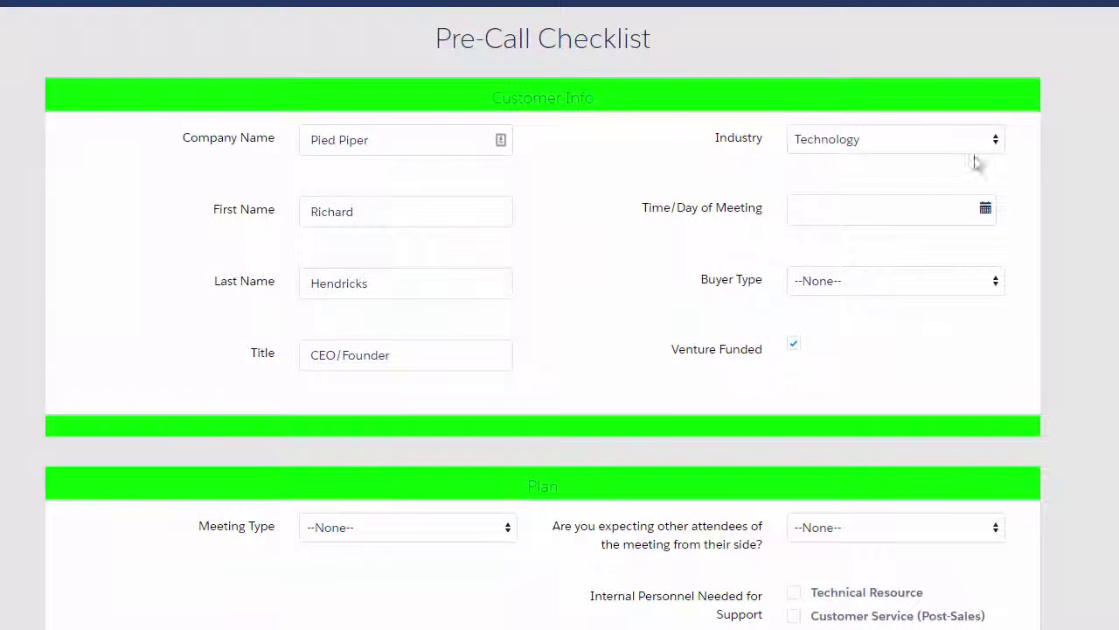
{"action": "left_click", "coordinate": [880, 216]}
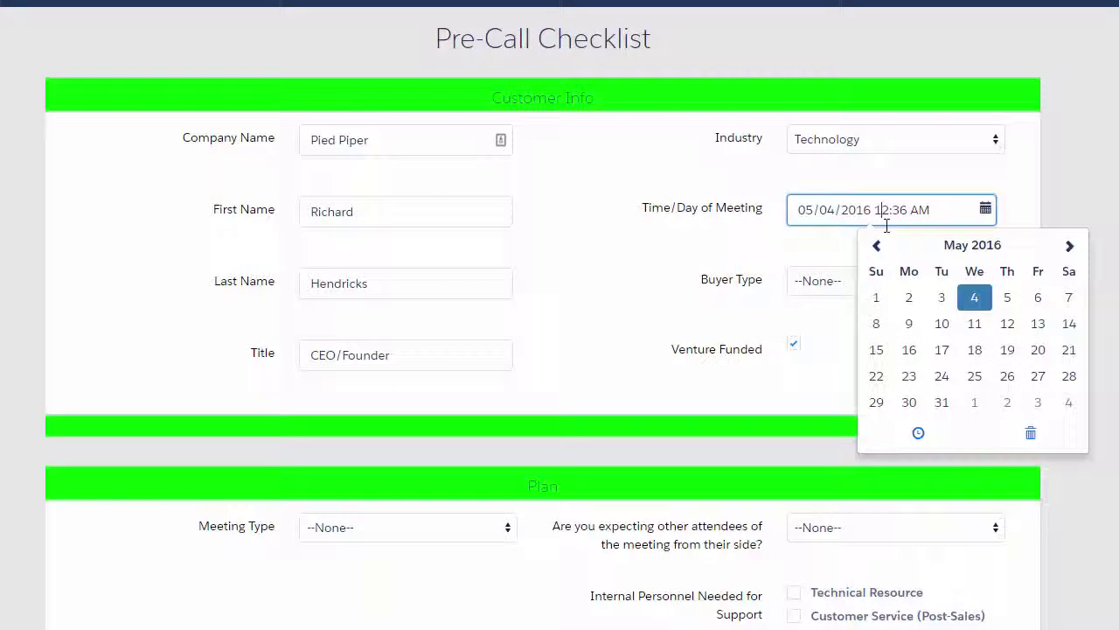
{"action": "left_click", "coordinate": [981, 403]}
{"action": "left_click", "coordinate": [919, 433]}
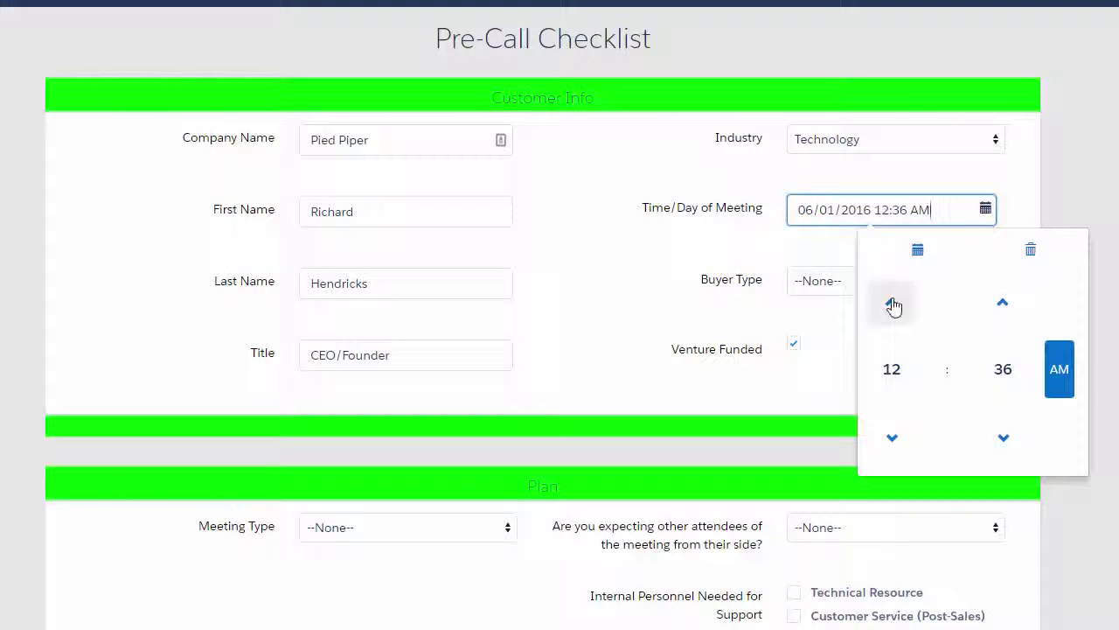
{"action": "left_click", "coordinate": [892, 304]}
{"action": "left_click", "coordinate": [704, 323]}
{"action": "left_click", "coordinate": [841, 289]}
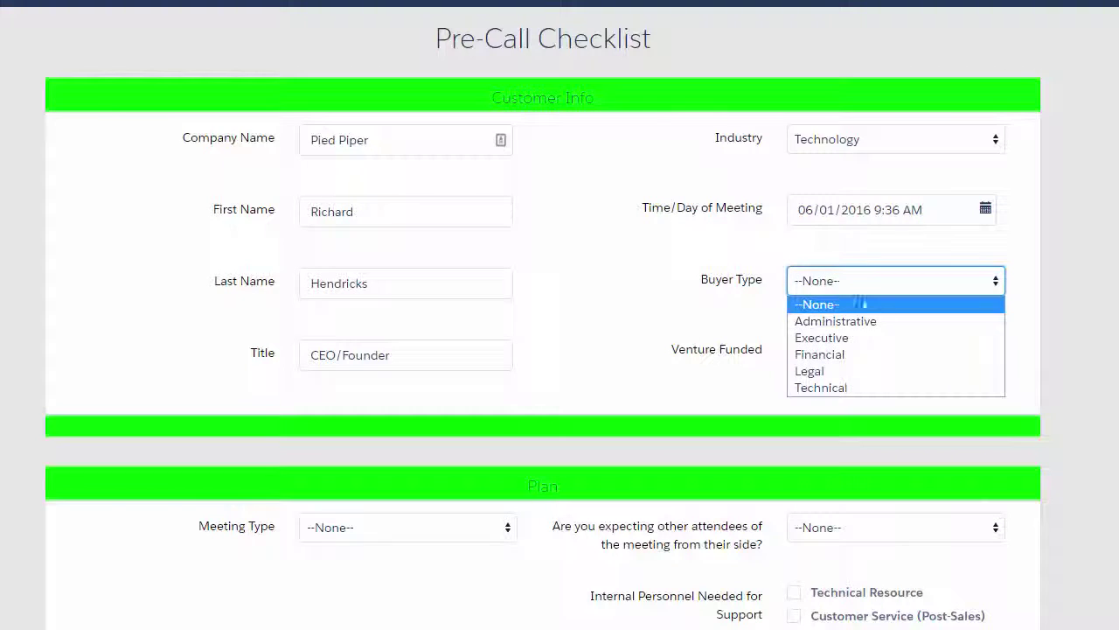
{"action": "left_click", "coordinate": [903, 339]}
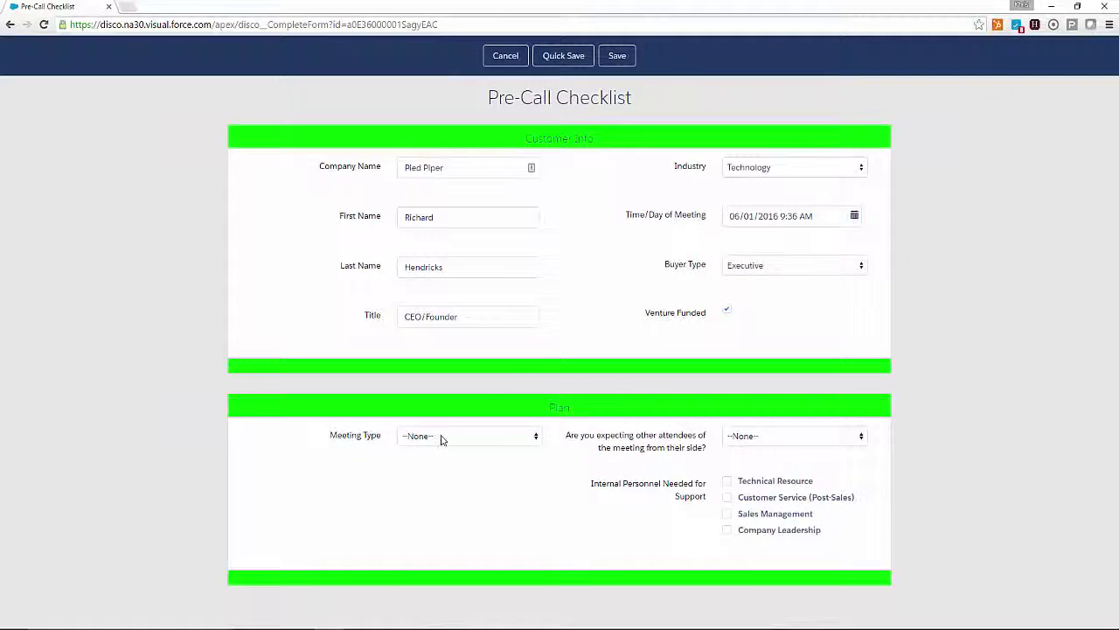
Try Account Review and Close as the Meeting Type in the Plan section
{"action": "left_click", "coordinate": [406, 482]}
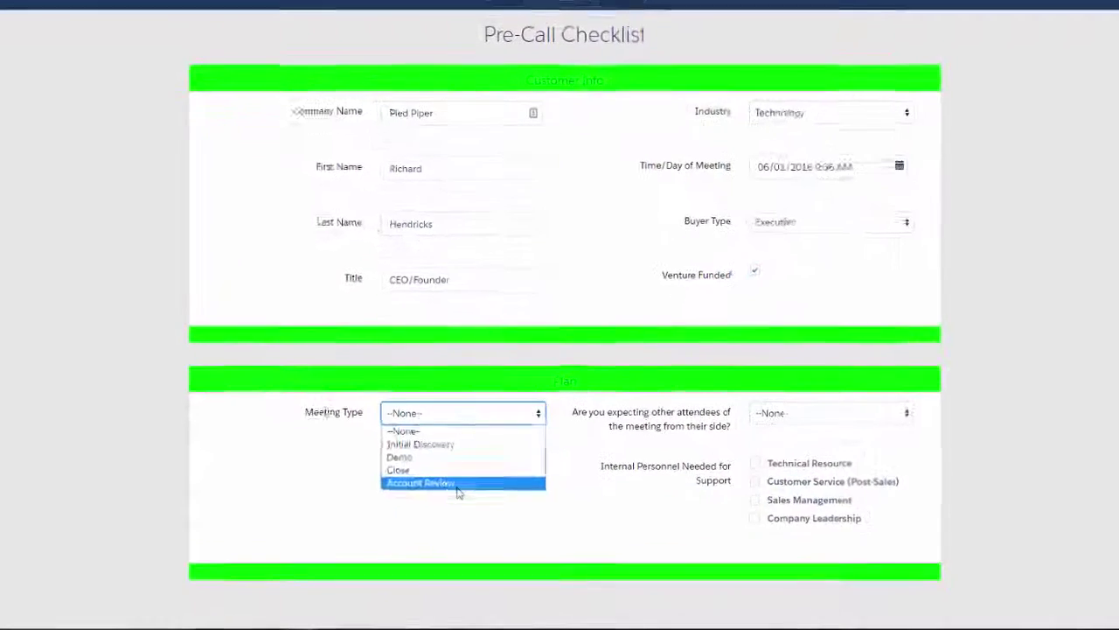
{"action": "left_click", "coordinate": [462, 498]}
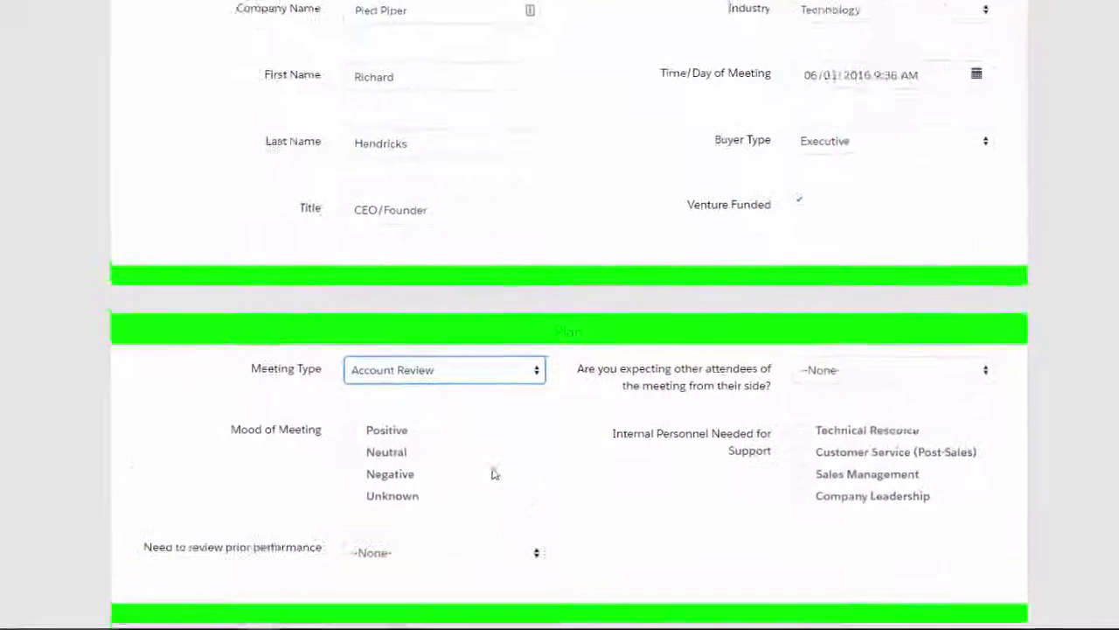
{"action": "left_click", "coordinate": [519, 363]}
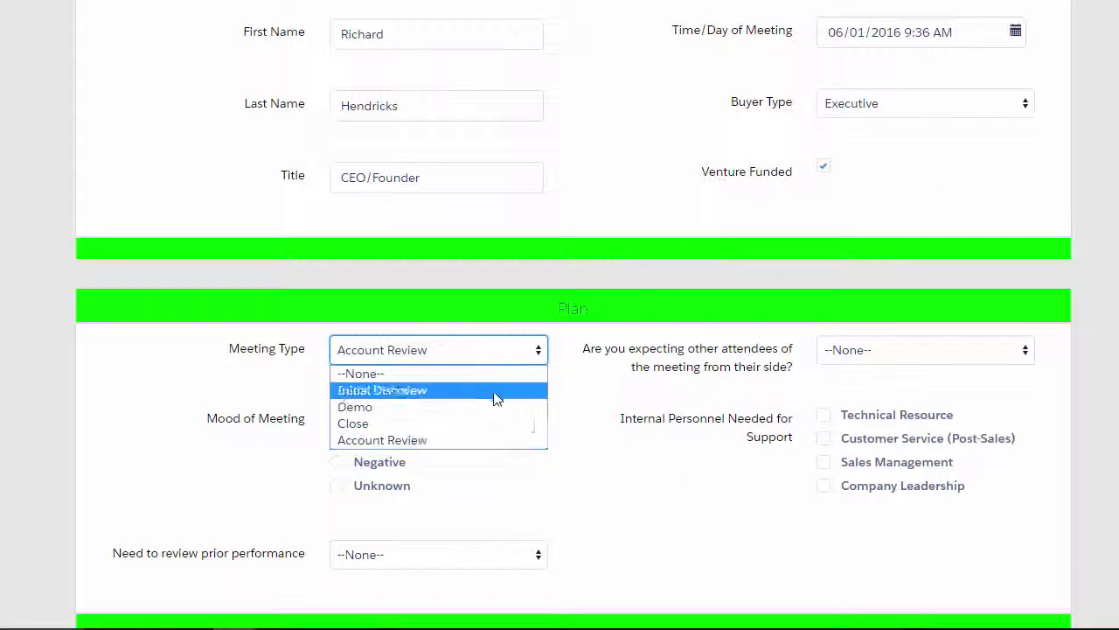
{"action": "left_click", "coordinate": [496, 426]}
Set the Meeting Type to Demo, with Our Office as the demo location and Yes for ordering food/drink
{"action": "left_click", "coordinate": [507, 359]}
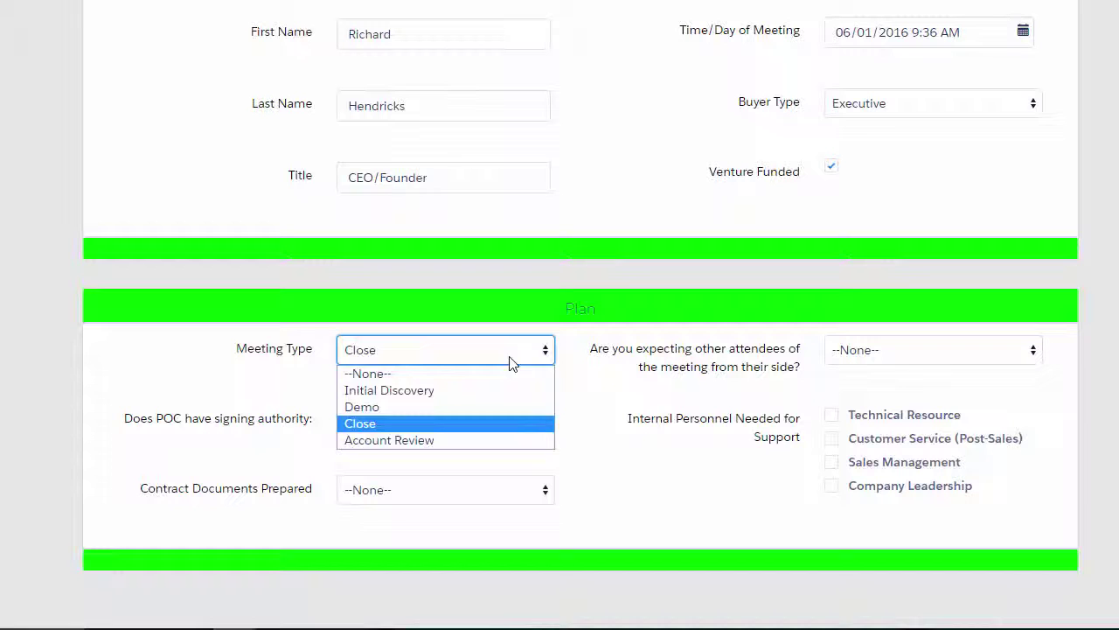
{"action": "left_click", "coordinate": [509, 407]}
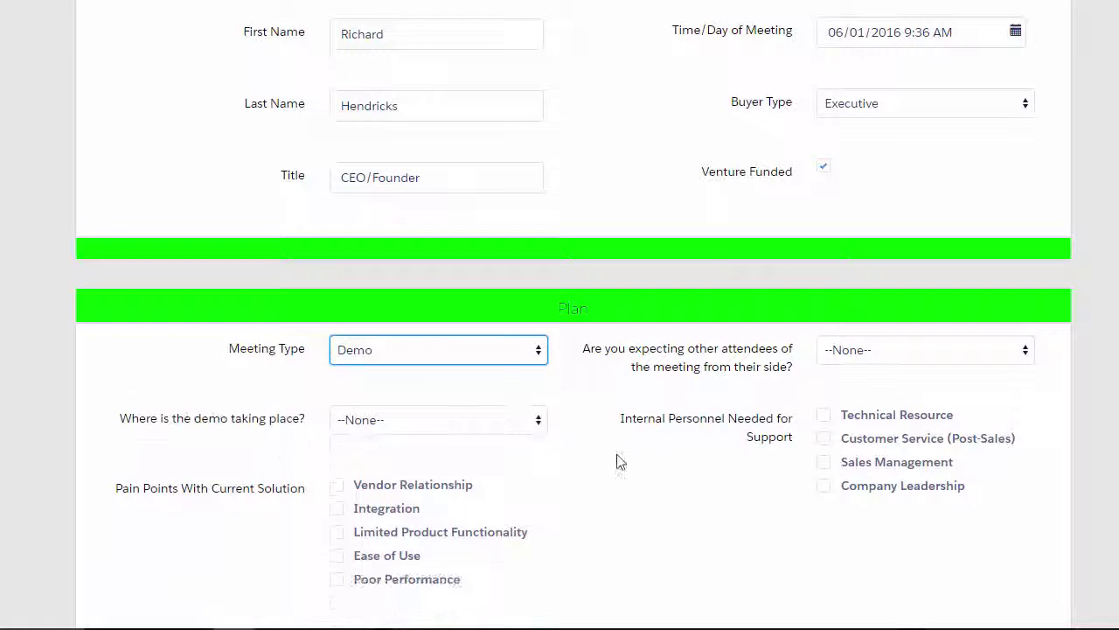
{"action": "left_click", "coordinate": [511, 420]}
{"action": "left_click", "coordinate": [470, 493]}
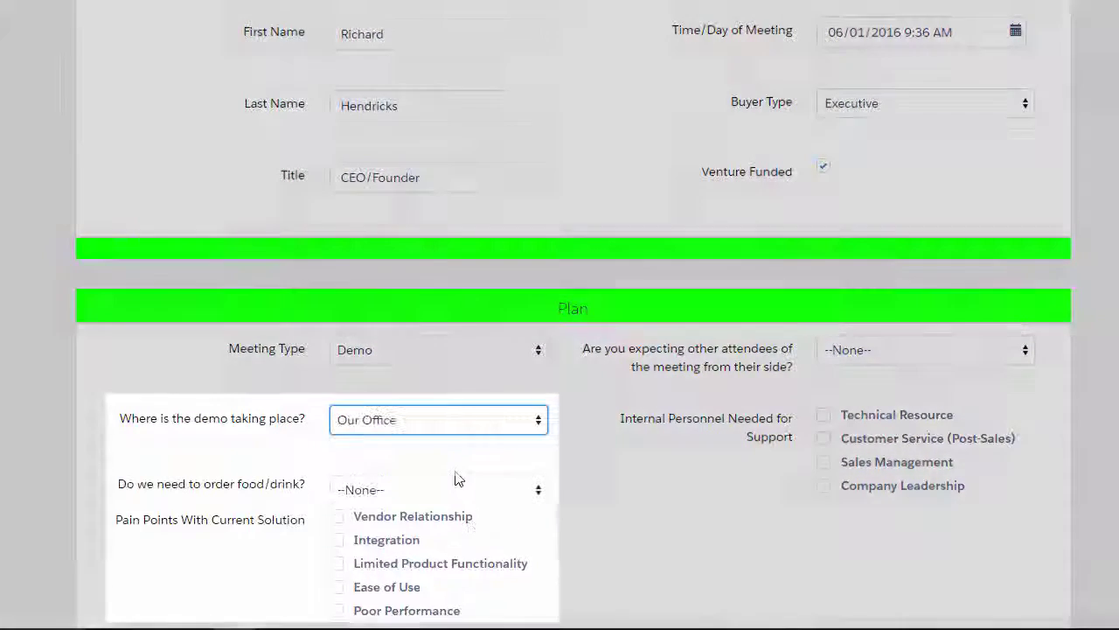
{"action": "left_click", "coordinate": [457, 490]}
{"action": "left_click", "coordinate": [444, 529]}
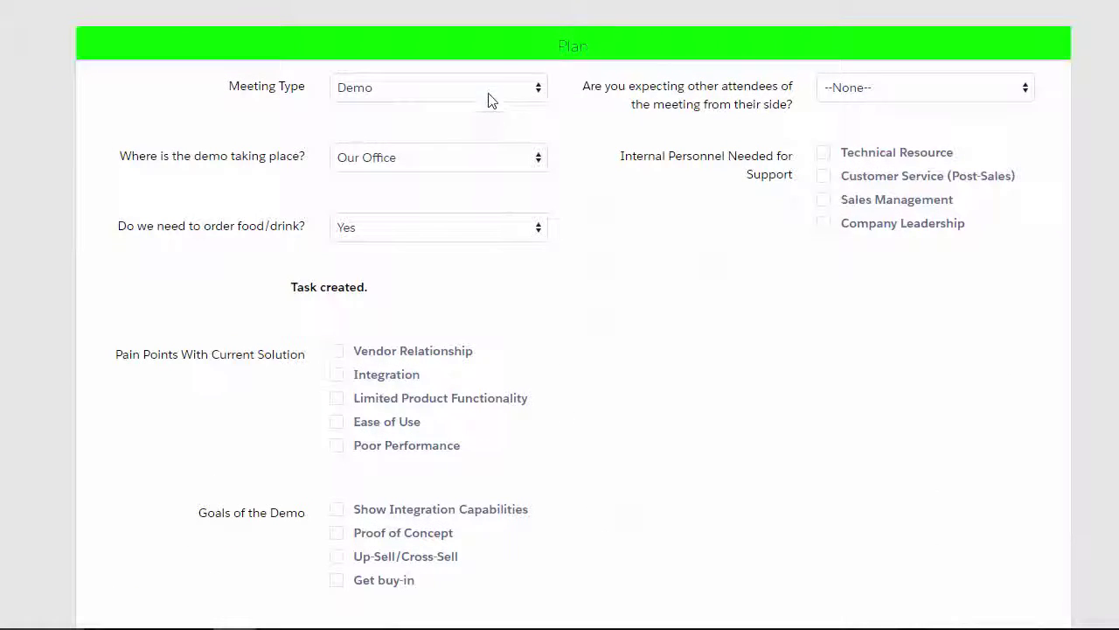
Set the Meeting Type to Initial Discovery and the Lead Source to Appointment Setting Service
{"action": "left_click", "coordinate": [490, 100]}
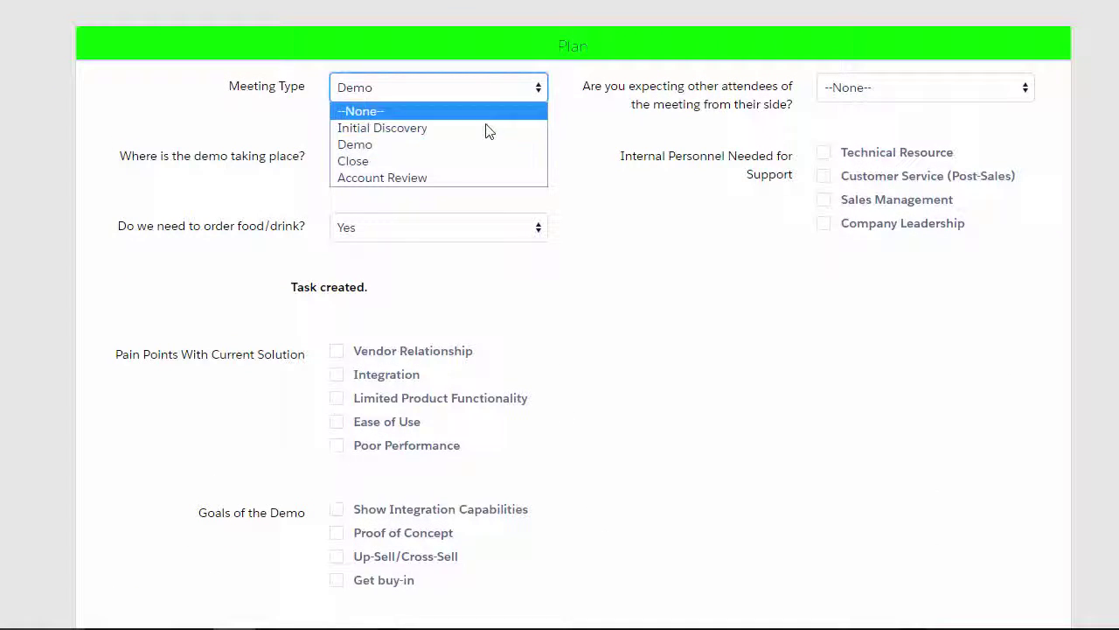
{"action": "left_click", "coordinate": [489, 130]}
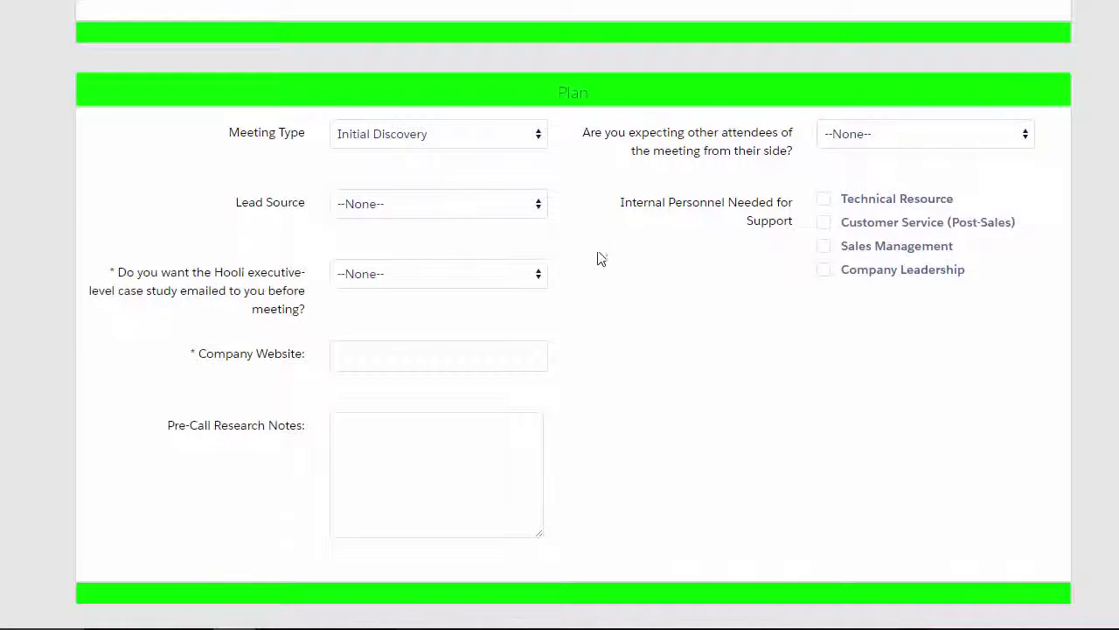
{"action": "left_click", "coordinate": [522, 205]}
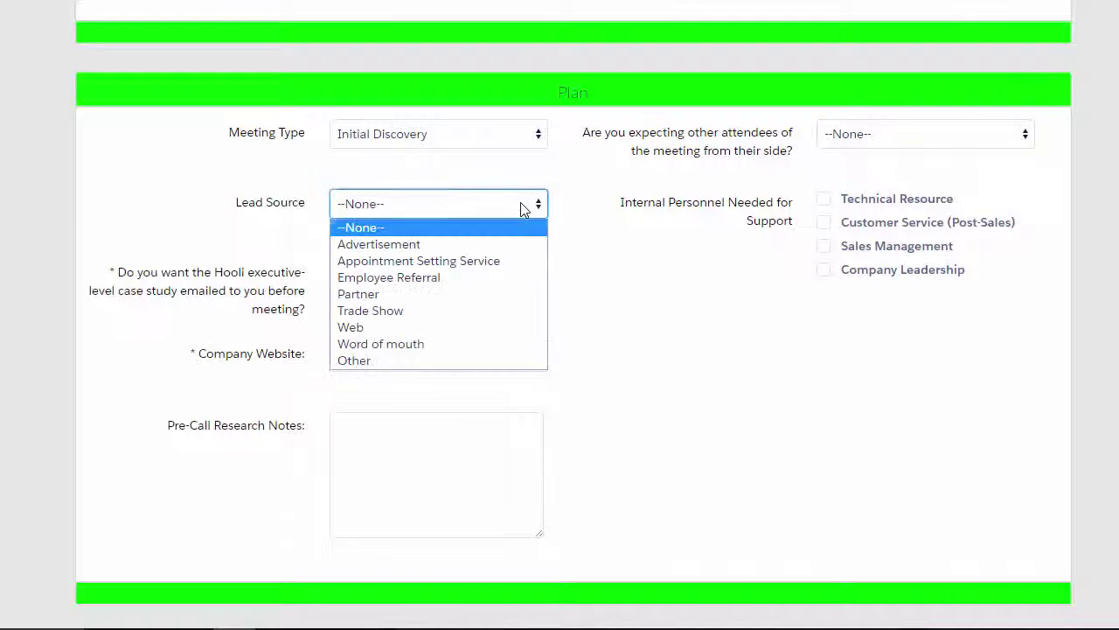
{"action": "left_click", "coordinate": [502, 265]}
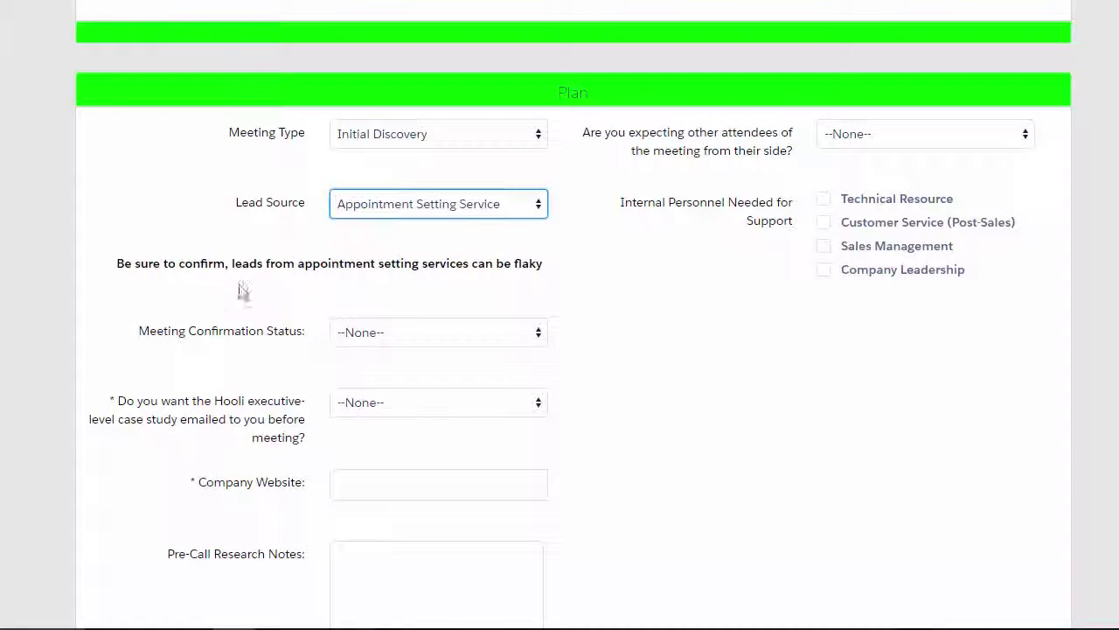
Set the Meeting Confirmation Status to Incomplete and look at the answer options for the Hooli case study question
{"action": "left_click", "coordinate": [440, 330]}
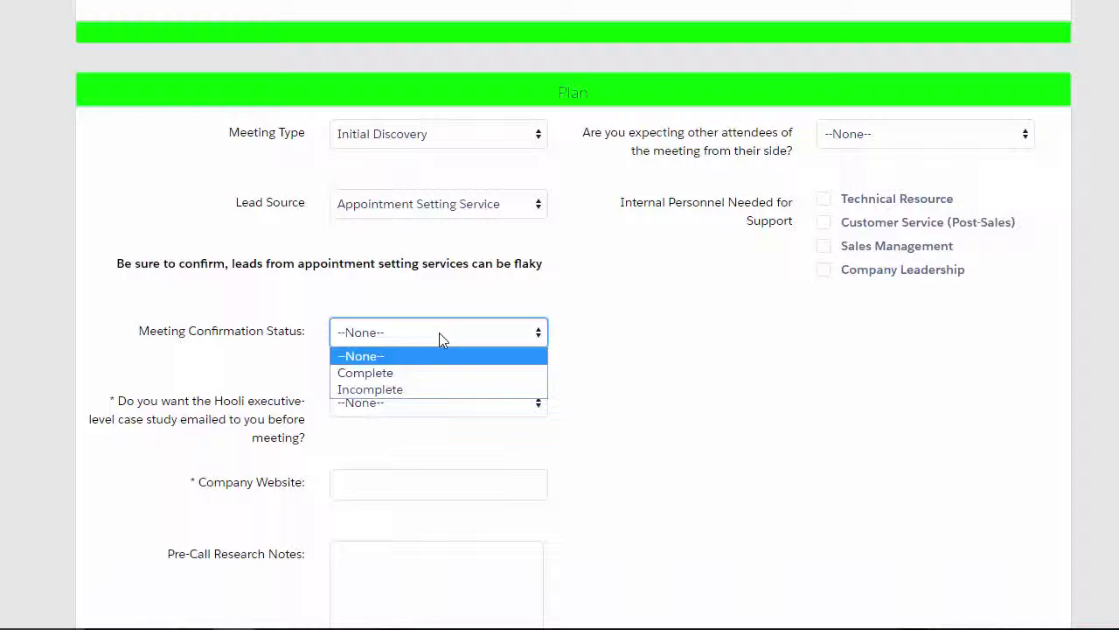
{"action": "left_click", "coordinate": [454, 390]}
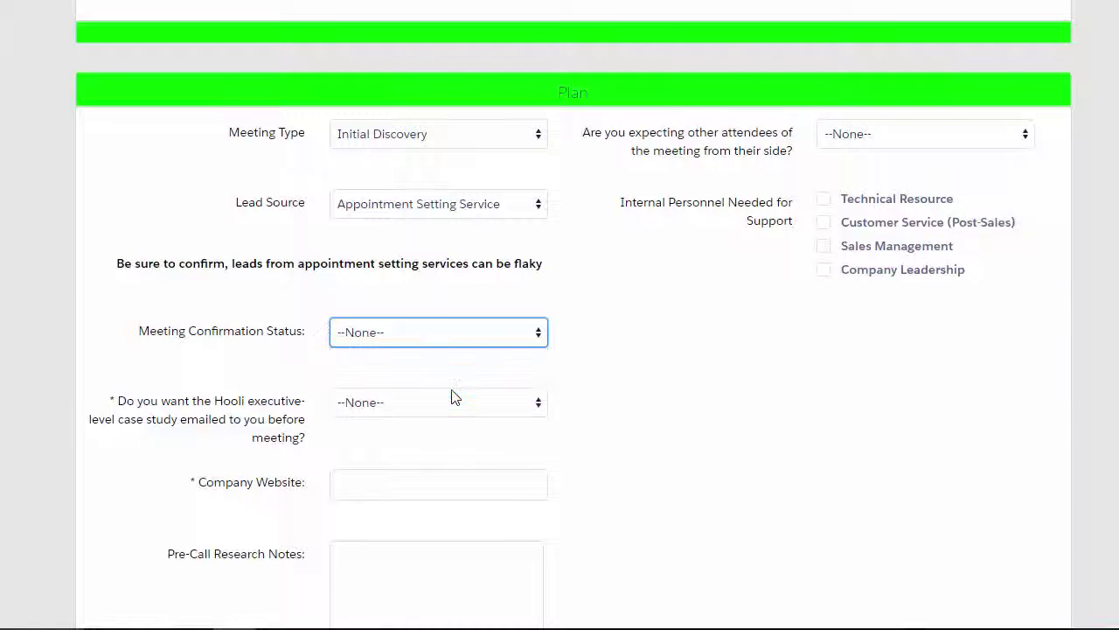
{"action": "left_click", "coordinate": [471, 402]}
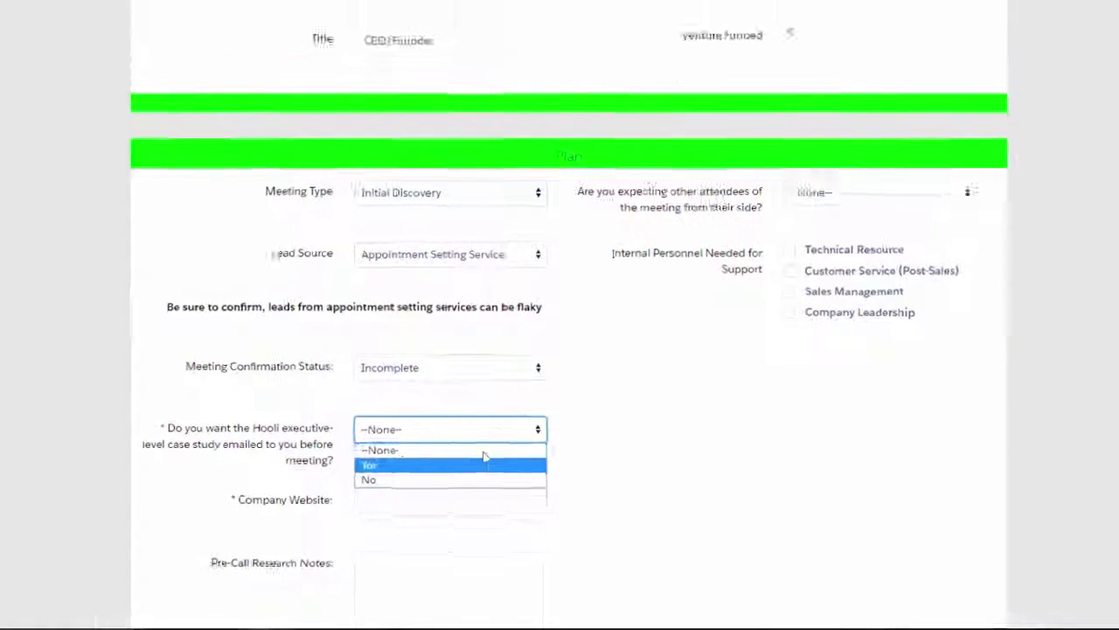
{"action": "left_click", "coordinate": [482, 402]}
Switch the Buyer Type to Administrative to test the case study question, and set it back to Executive
{"action": "scroll", "coordinate": [624, 459], "scroll_direction": "up", "scroll_amount": 3}
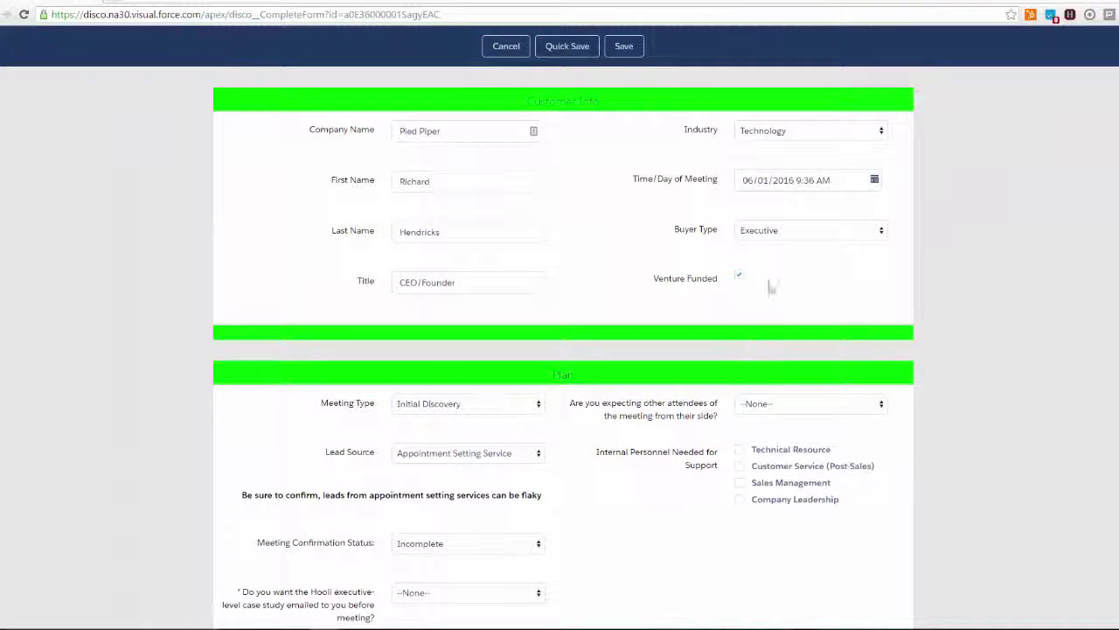
{"action": "left_click", "coordinate": [778, 230]}
{"action": "left_click", "coordinate": [778, 260]}
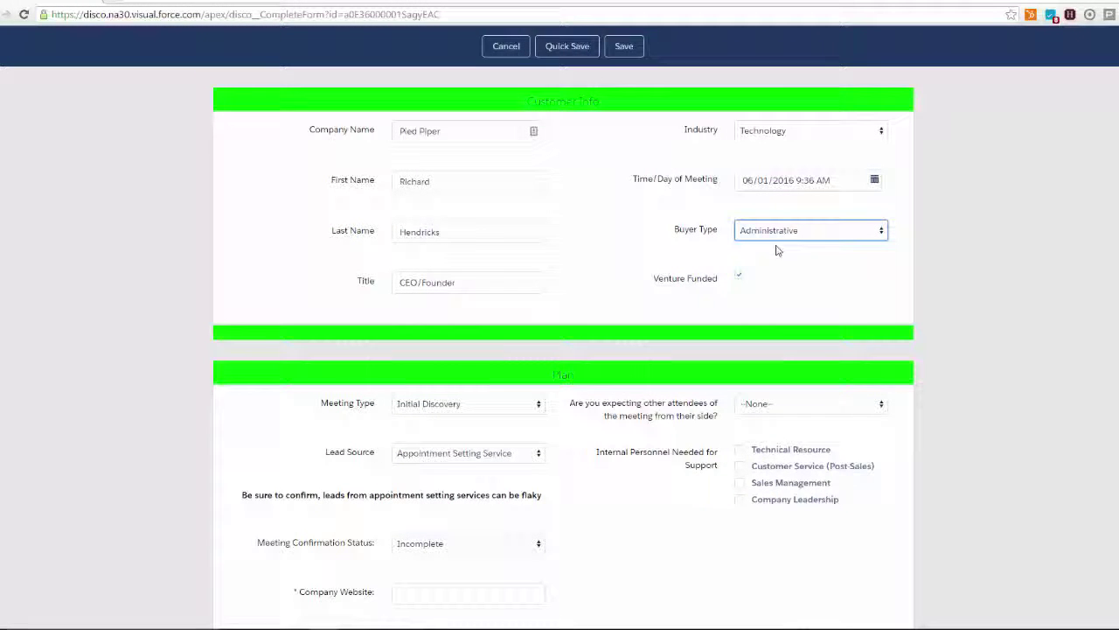
{"action": "left_click", "coordinate": [777, 234]}
{"action": "left_click", "coordinate": [786, 271]}
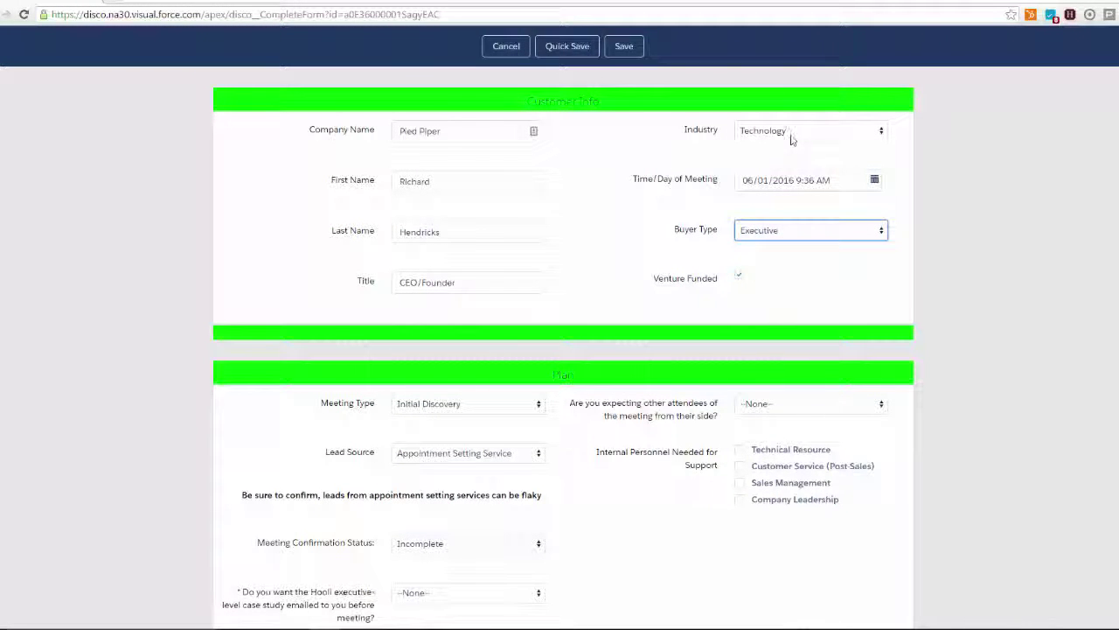
Switch the Industry to Shipping to test the case study question, and set it back to Technology
{"action": "left_click", "coordinate": [794, 133]}
{"action": "left_click", "coordinate": [757, 358]}
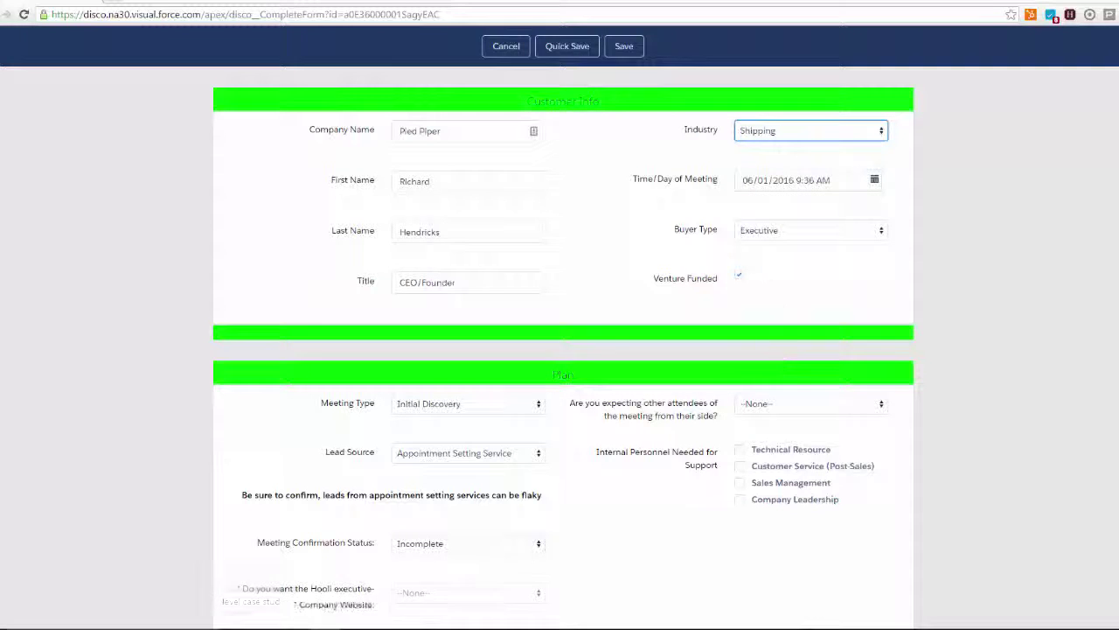
{"action": "left_click", "coordinate": [792, 132]}
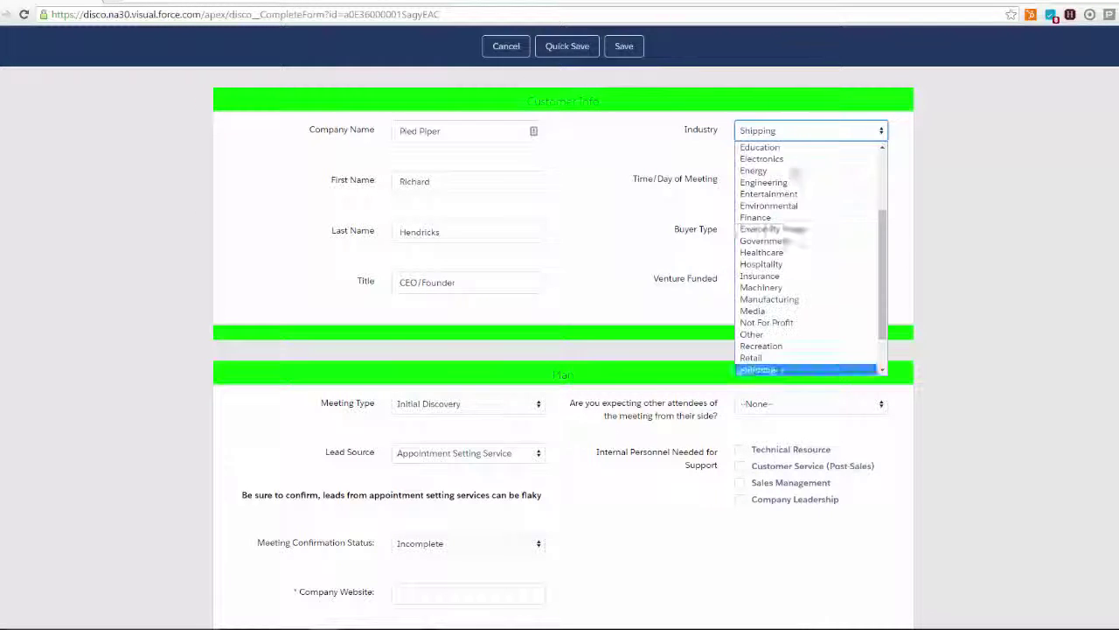
{"action": "scroll", "coordinate": [778, 363], "scroll_direction": "down", "scroll_amount": 2}
{"action": "left_click", "coordinate": [778, 344]}
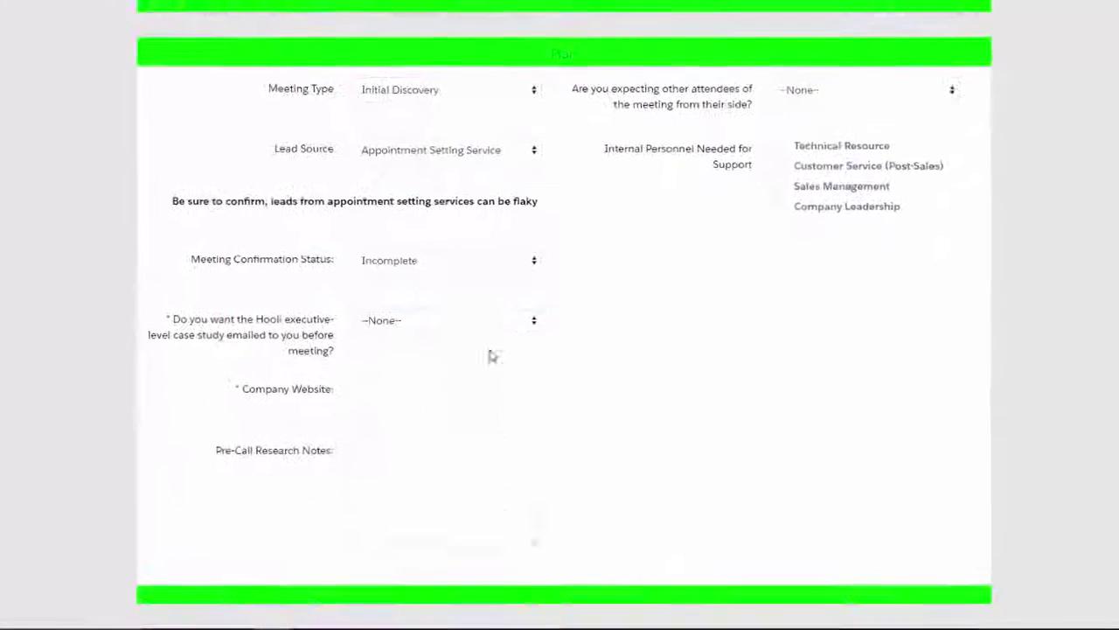
{"action": "left_click", "coordinate": [432, 325]}
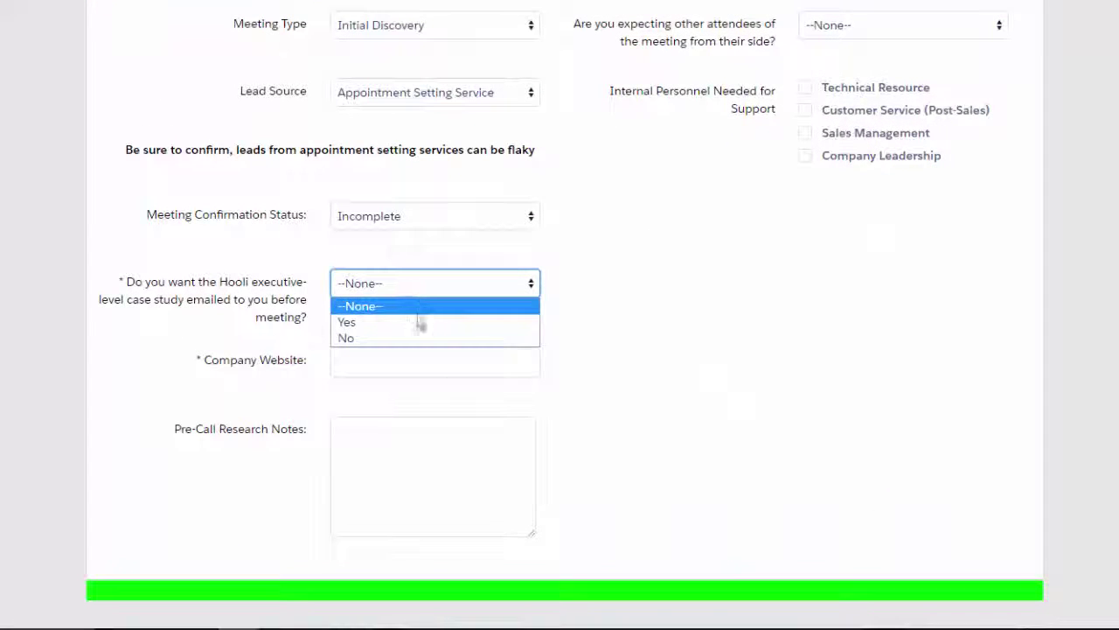
{"action": "left_click", "coordinate": [434, 354]}
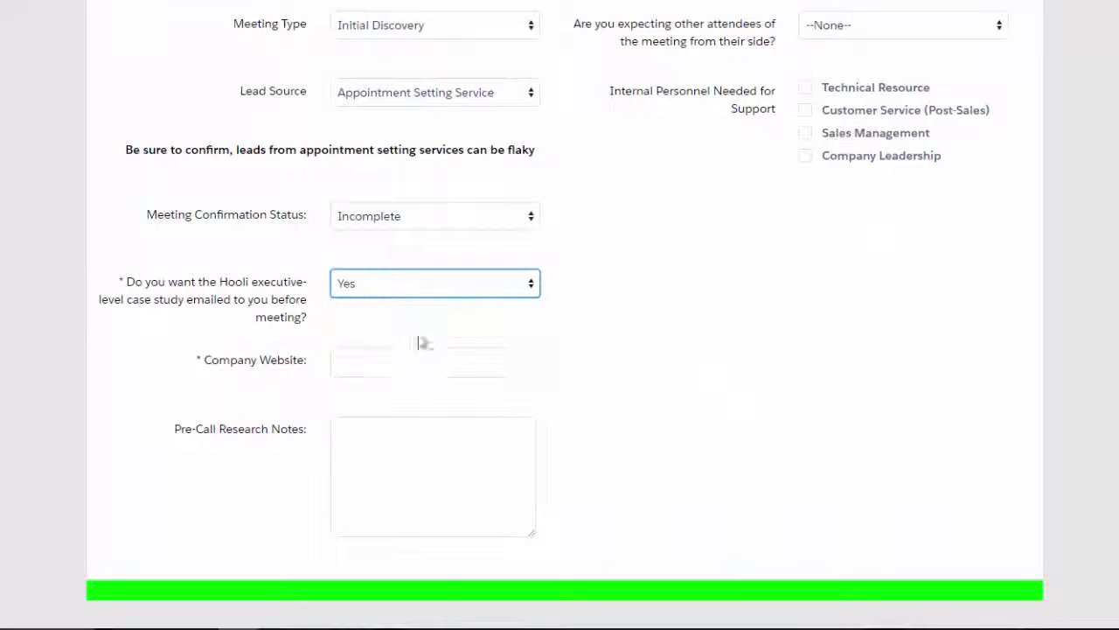
{"action": "left_click", "coordinate": [422, 367]}
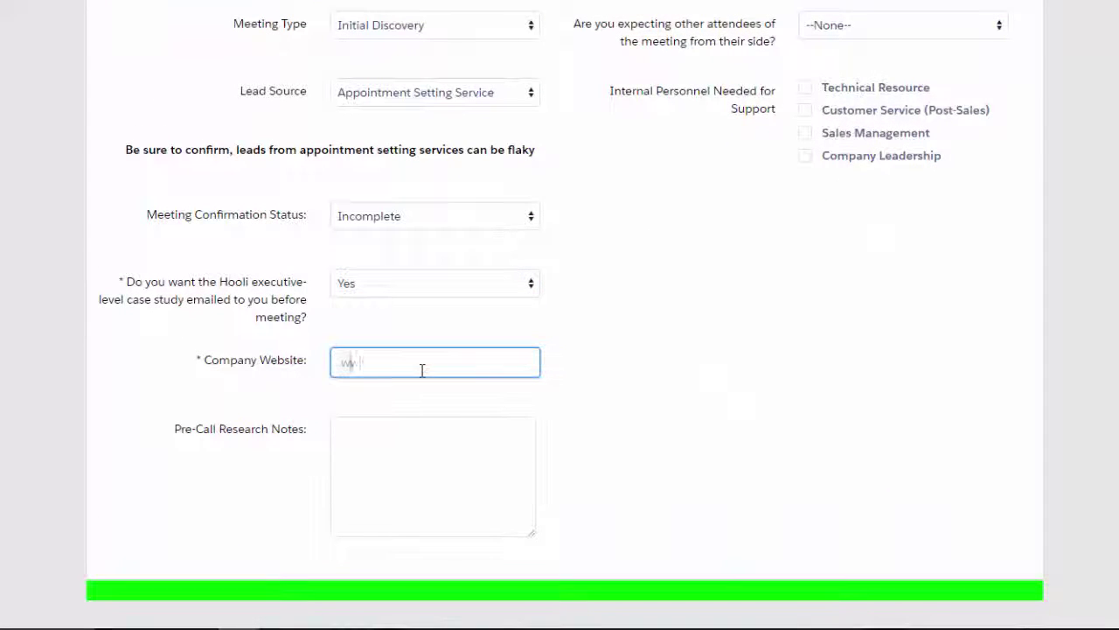
{"action": "type", "text": "www.piedpiper.com"}
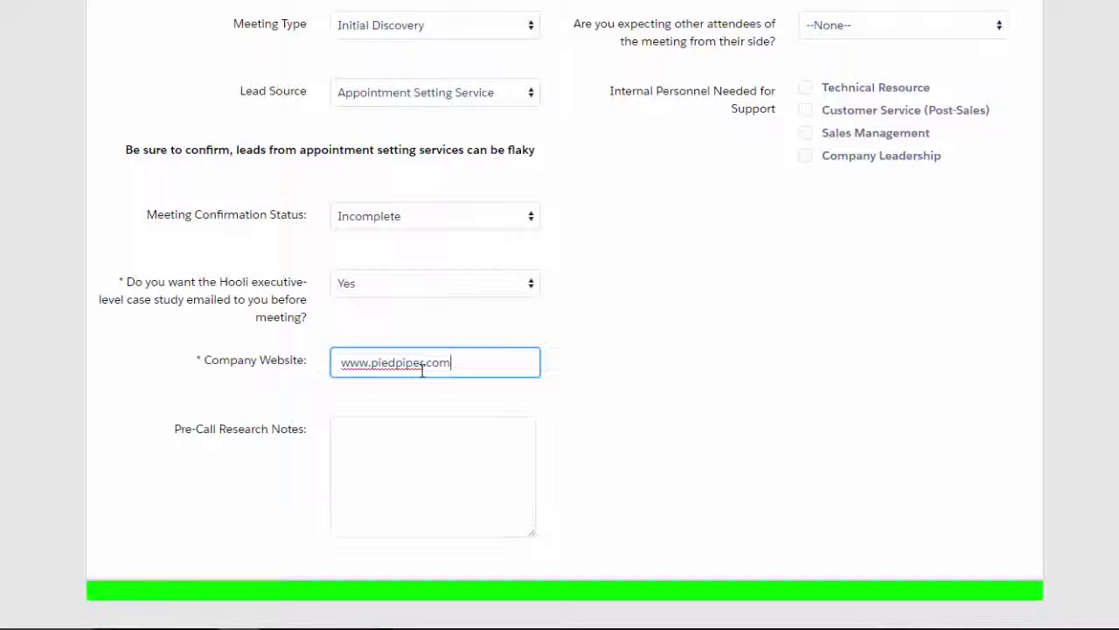
Enter "Seems like they're going to be huge!" in the Pre-Call Research Notes
{"action": "key", "text": "Tab"}
{"action": "type", "text": "Se"}
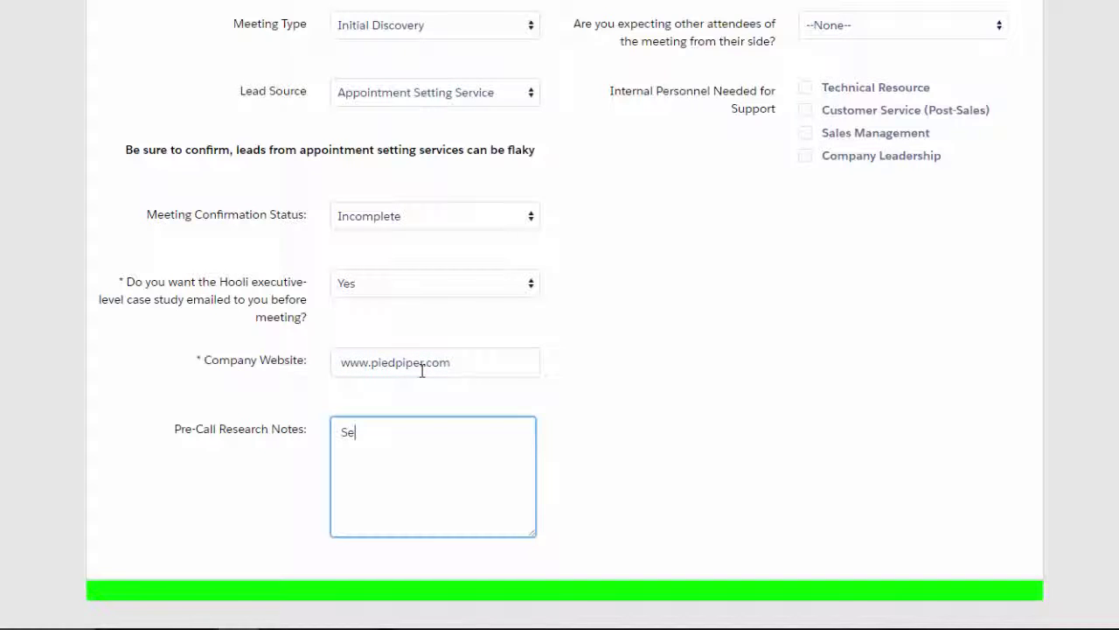
{"action": "type", "text": "ems like they're going to be huge!"}
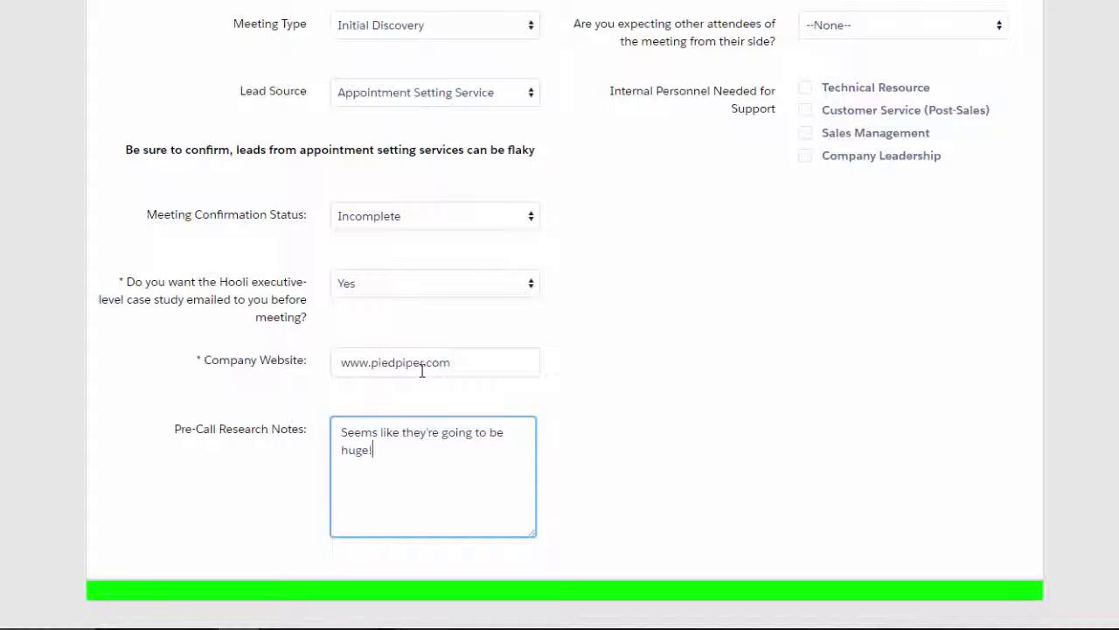
Answer Yes to expecting other attendees with 2 people, and try to save the checklist
{"action": "left_click", "coordinate": [893, 30]}
{"action": "left_click", "coordinate": [892, 67]}
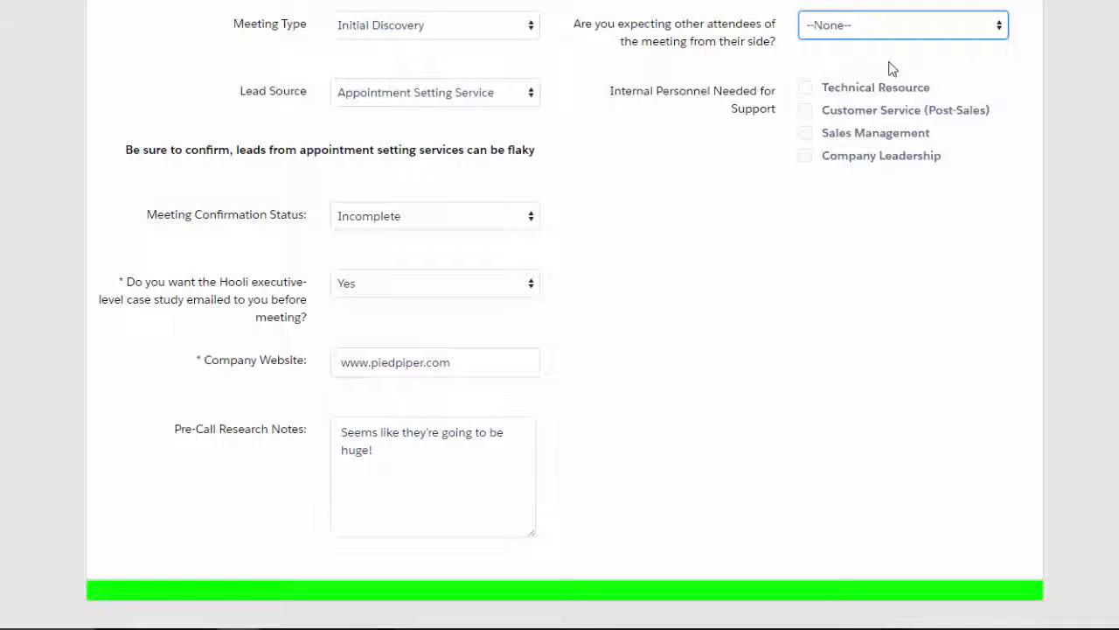
{"action": "left_click", "coordinate": [896, 96]}
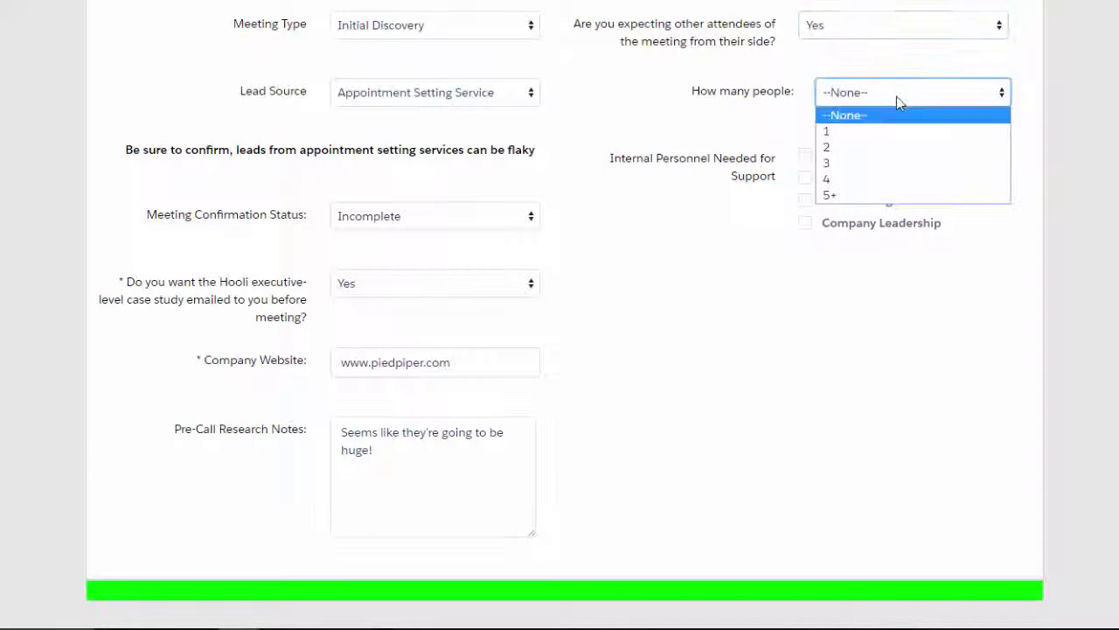
{"action": "left_click", "coordinate": [900, 147]}
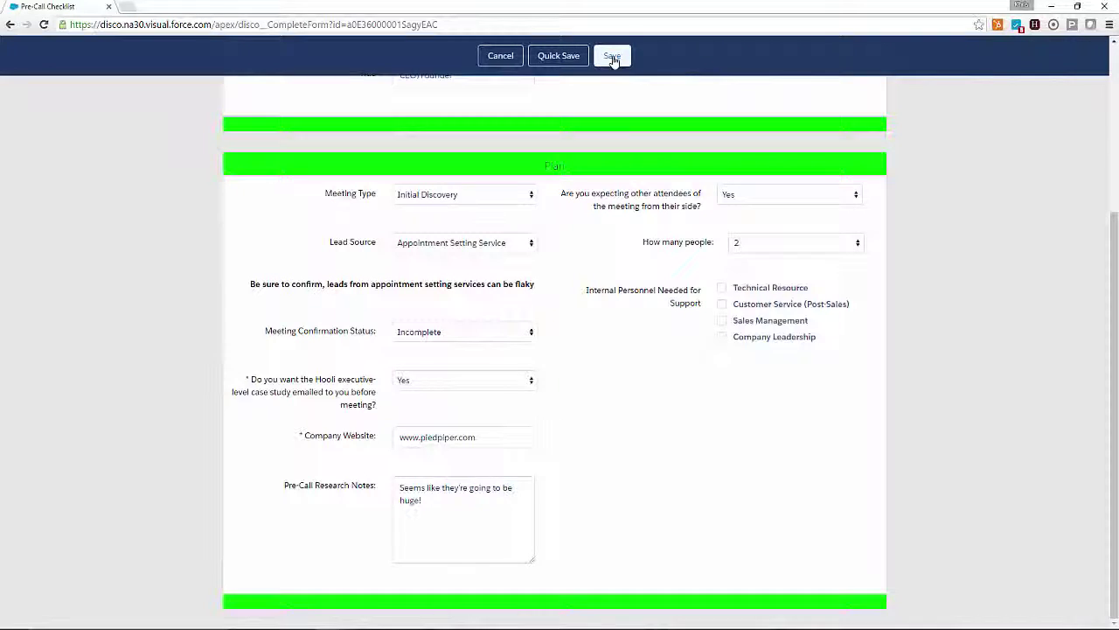
{"action": "left_click", "coordinate": [611, 55]}
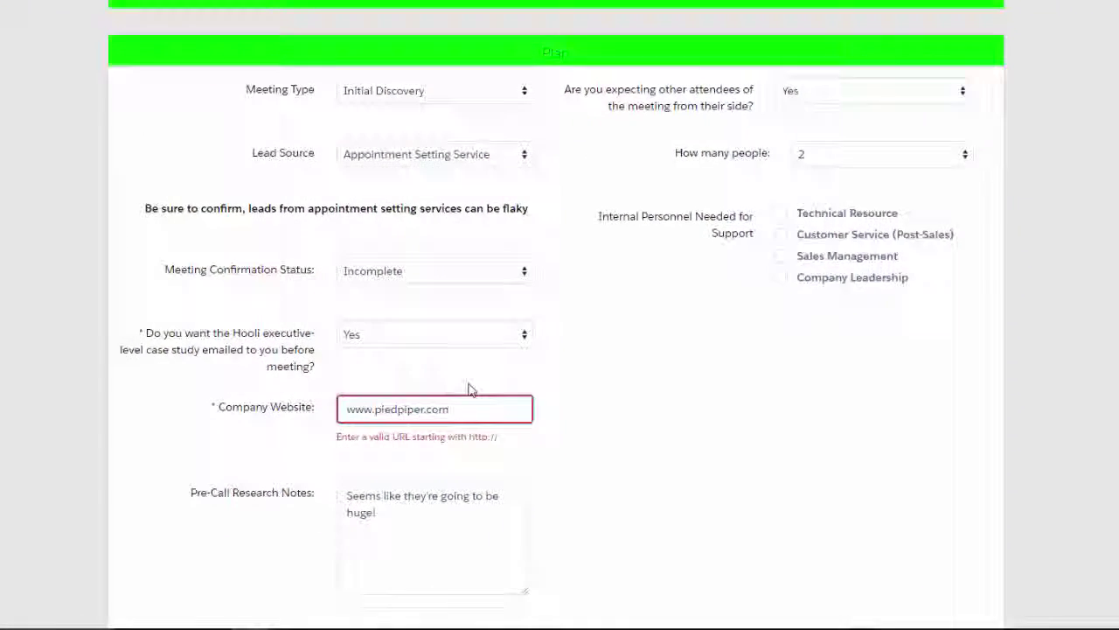
{"action": "left_click", "coordinate": [384, 446]}
{"action": "type", "text": "http"}
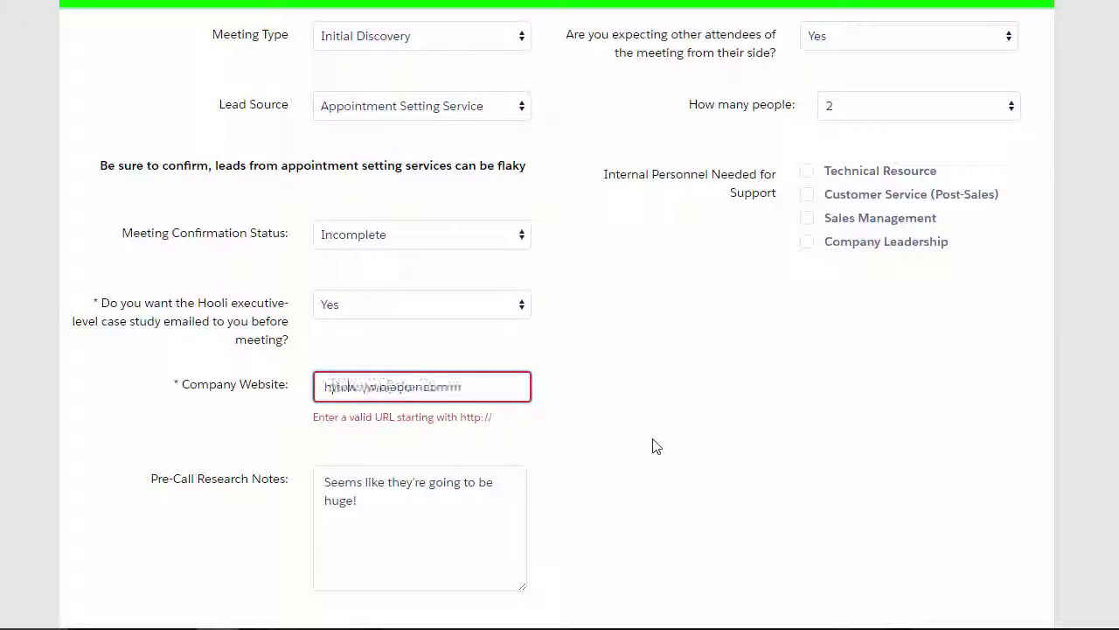
{"action": "type", "text": ":"}
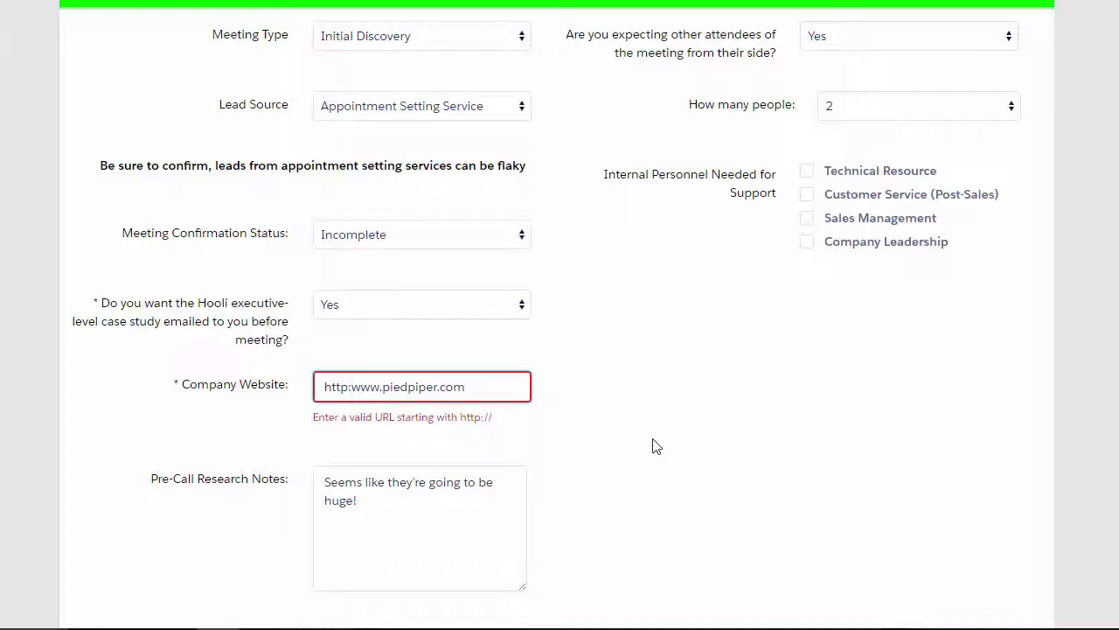
{"action": "type", "text": "//"}
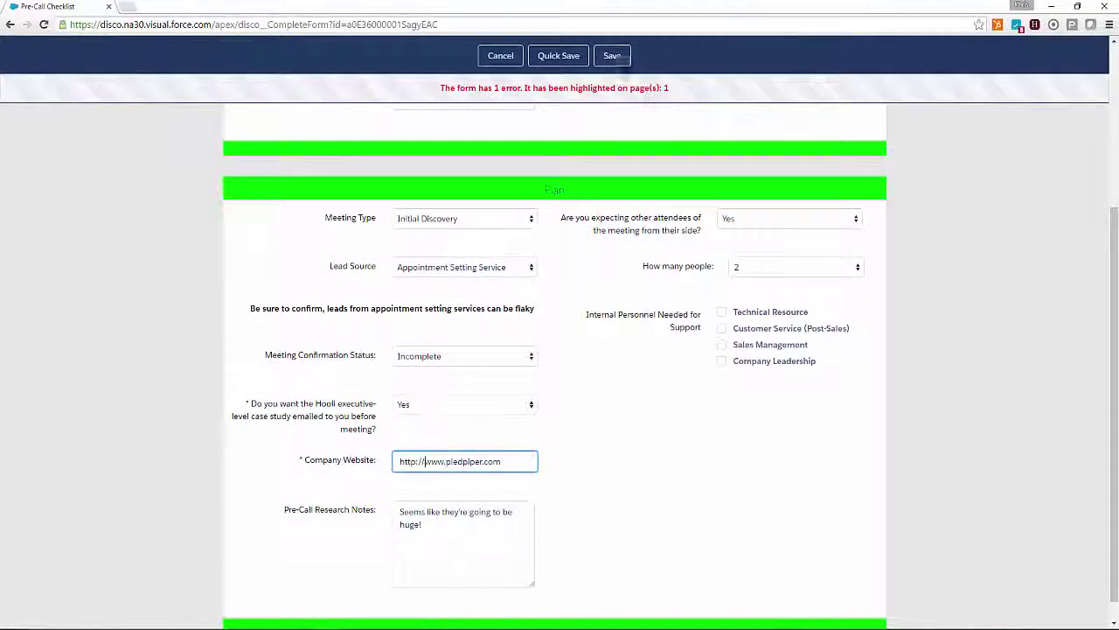
{"action": "left_click", "coordinate": [612, 56]}
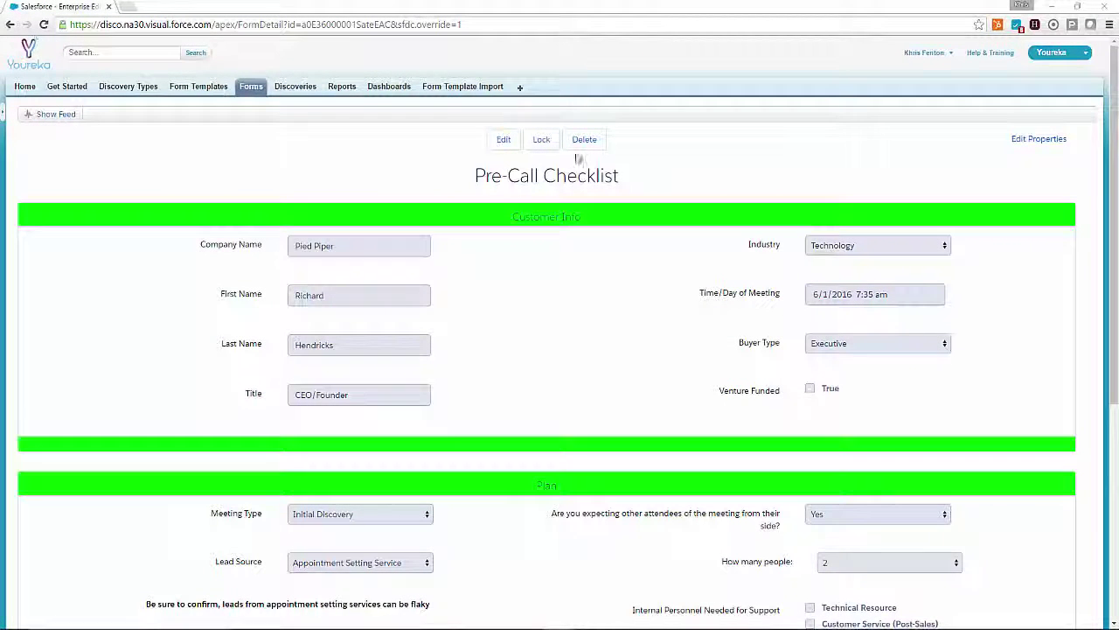
Lock the saved Pre-Call Checklist and open the list of discoveries generated from its answers
{"action": "left_click", "coordinate": [543, 140]}
{"action": "left_click", "coordinate": [715, 174]}
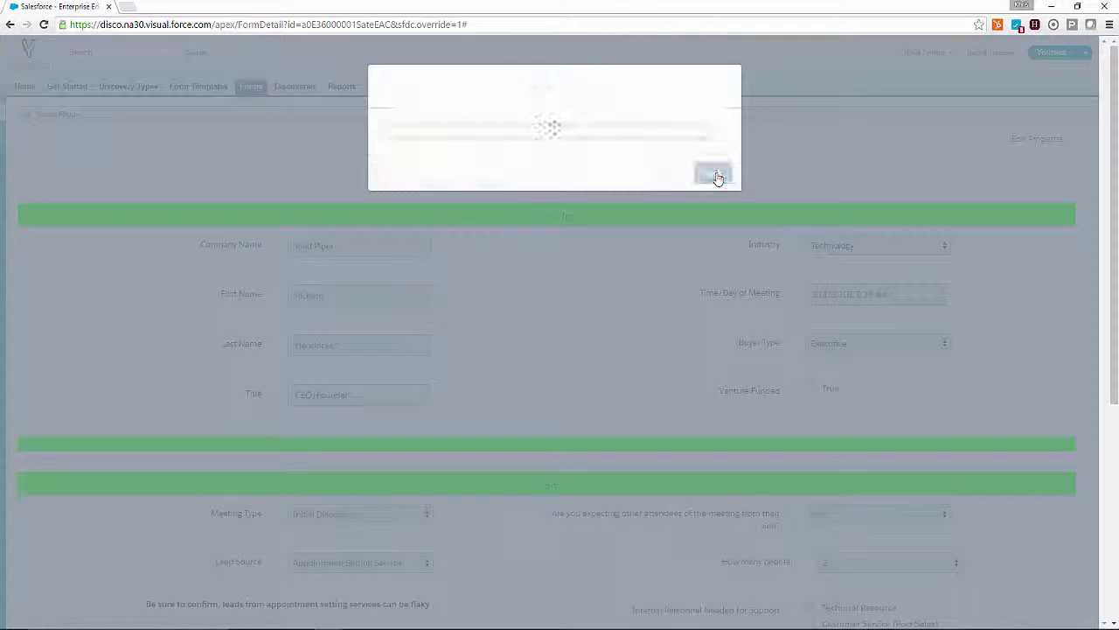
{"action": "left_click", "coordinate": [489, 141]}
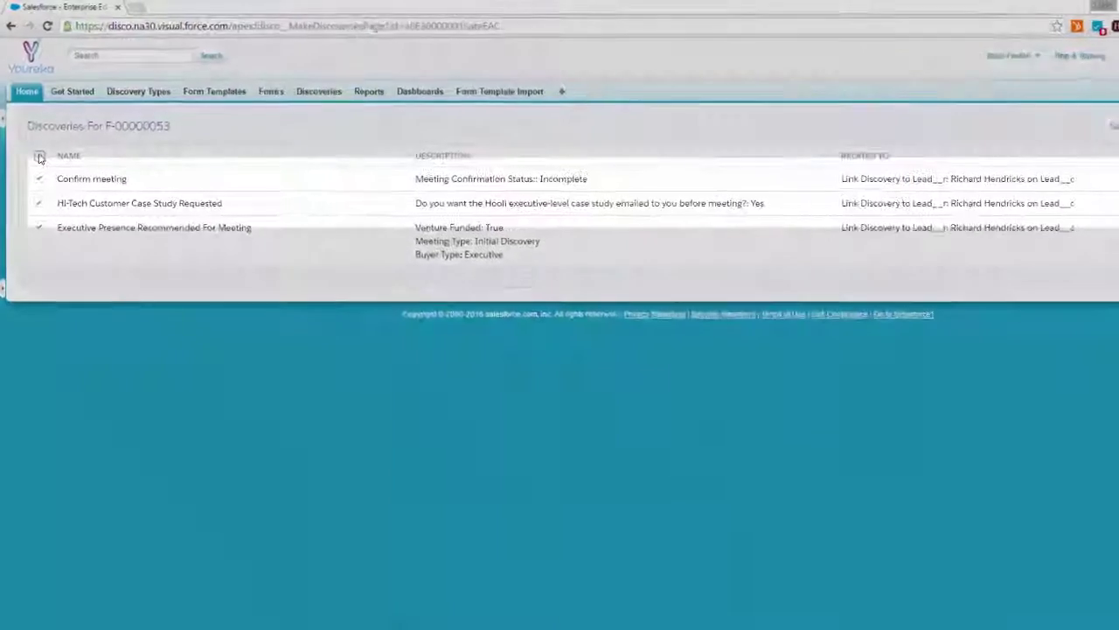
Select all discoveries for the form, save them, and review the forms, discoveries and open activities on the lead record
{"action": "left_click", "coordinate": [39, 158]}
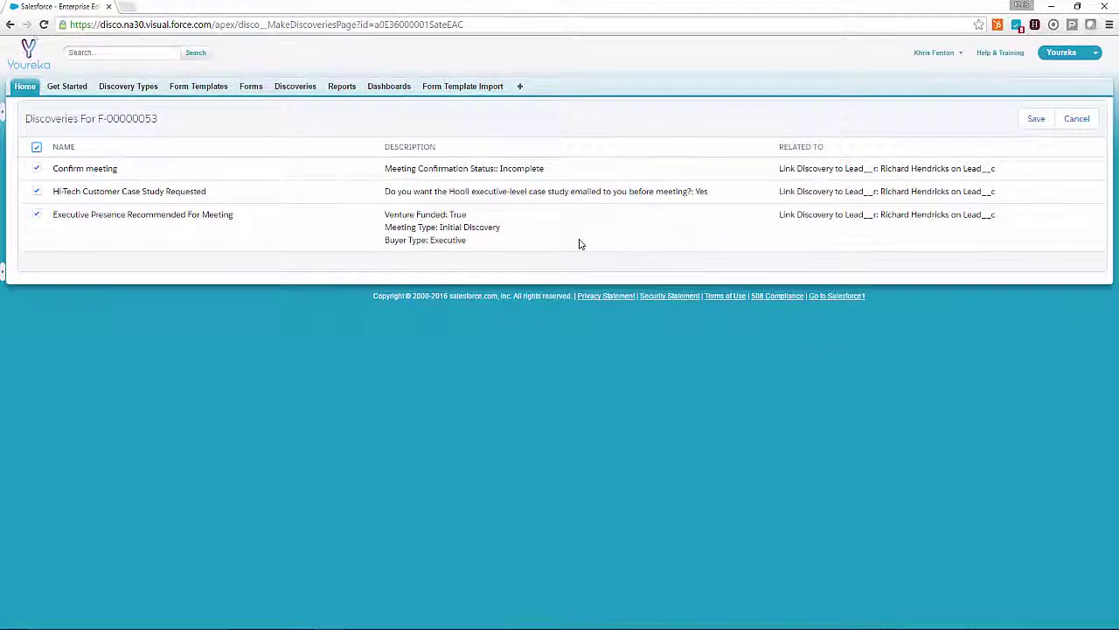
{"action": "left_click", "coordinate": [1035, 118]}
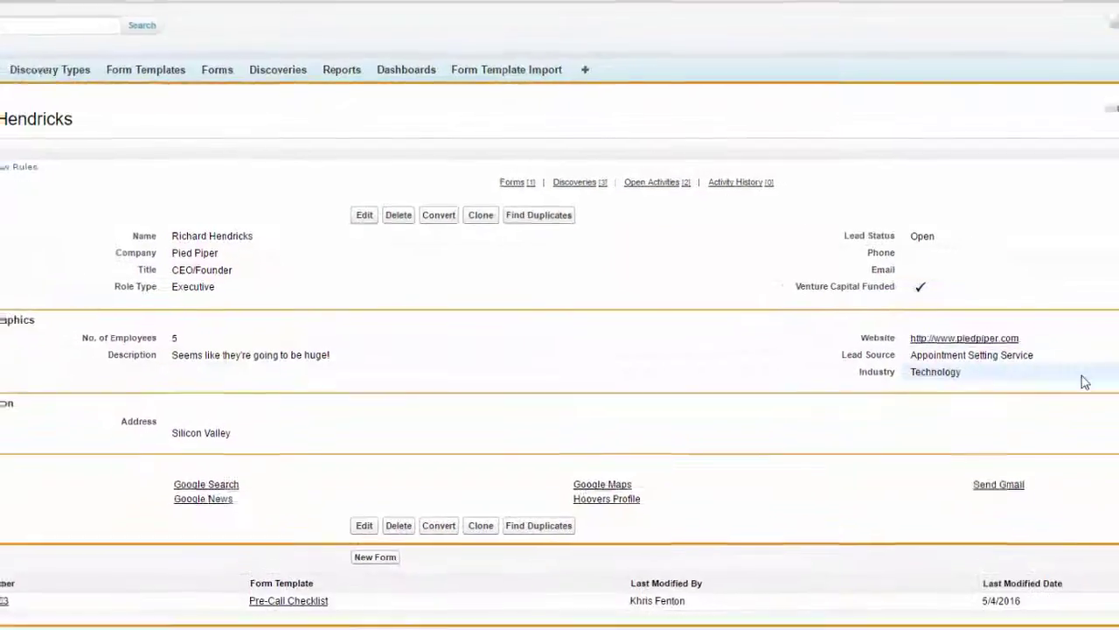
{"action": "scroll", "coordinate": [837, 430], "scroll_direction": "down", "scroll_amount": 3}
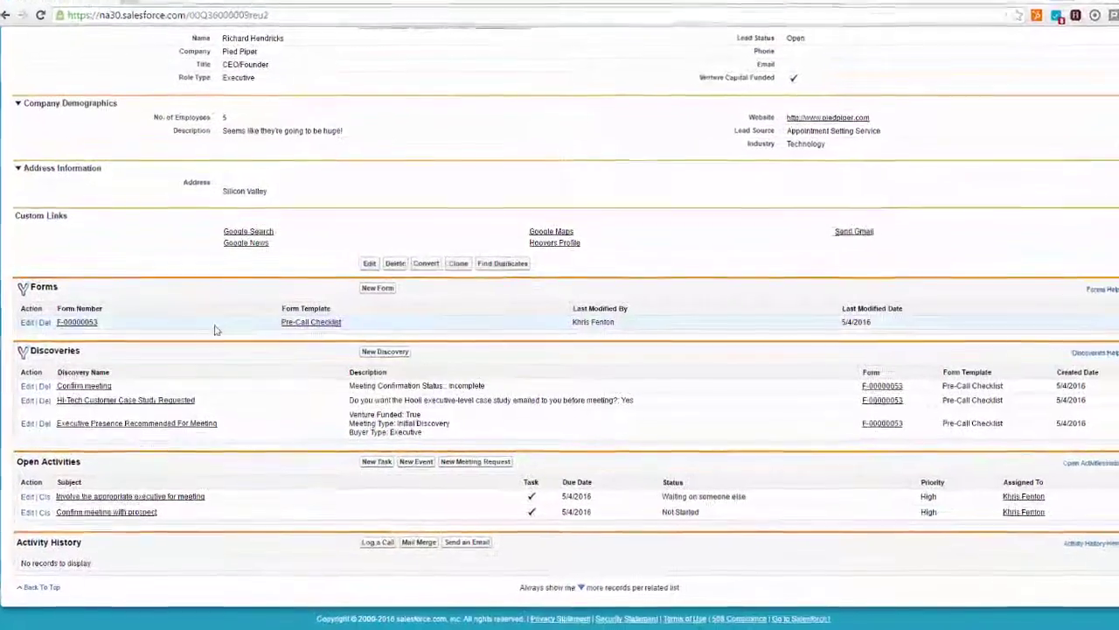